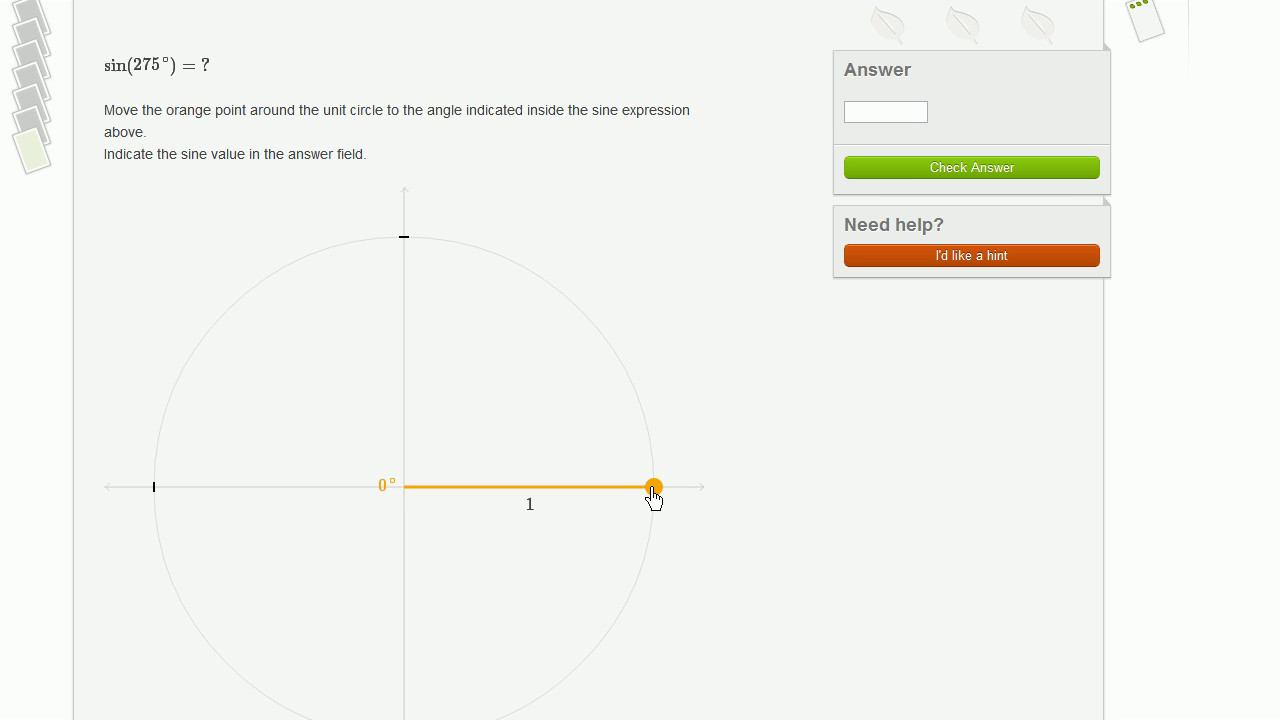
- Swing the point round to 275° and submit −0.996 for sin(275°), then advance
key(Tab)
mouse_move(653, 489)
mouse_down()
mouse_move(643, 423)
mouse_move(575, 307)
mouse_move(474, 260)
mouse_move(407, 250)
mouse_up()
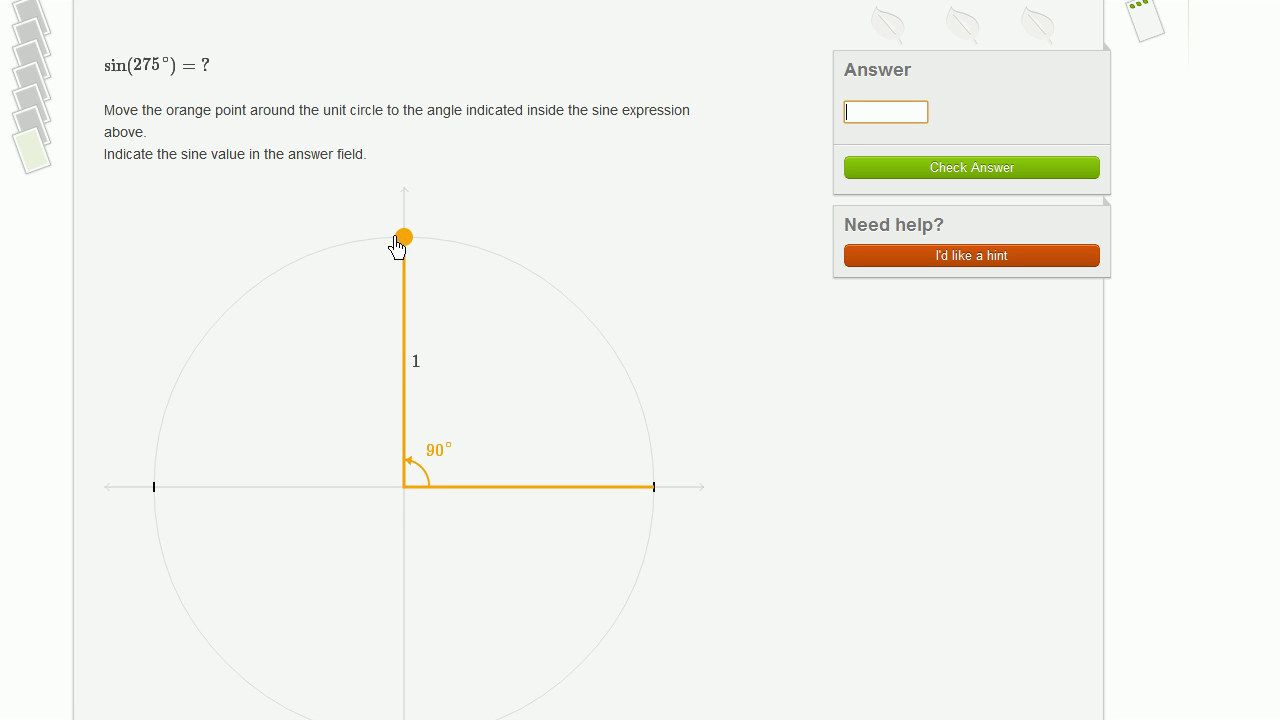
mouse_move(392, 249)
mouse_down()
mouse_move(293, 320)
mouse_move(206, 466)
mouse_move(200, 597)
mouse_move(340, 716)
mouse_move(425, 719)
mouse_up()
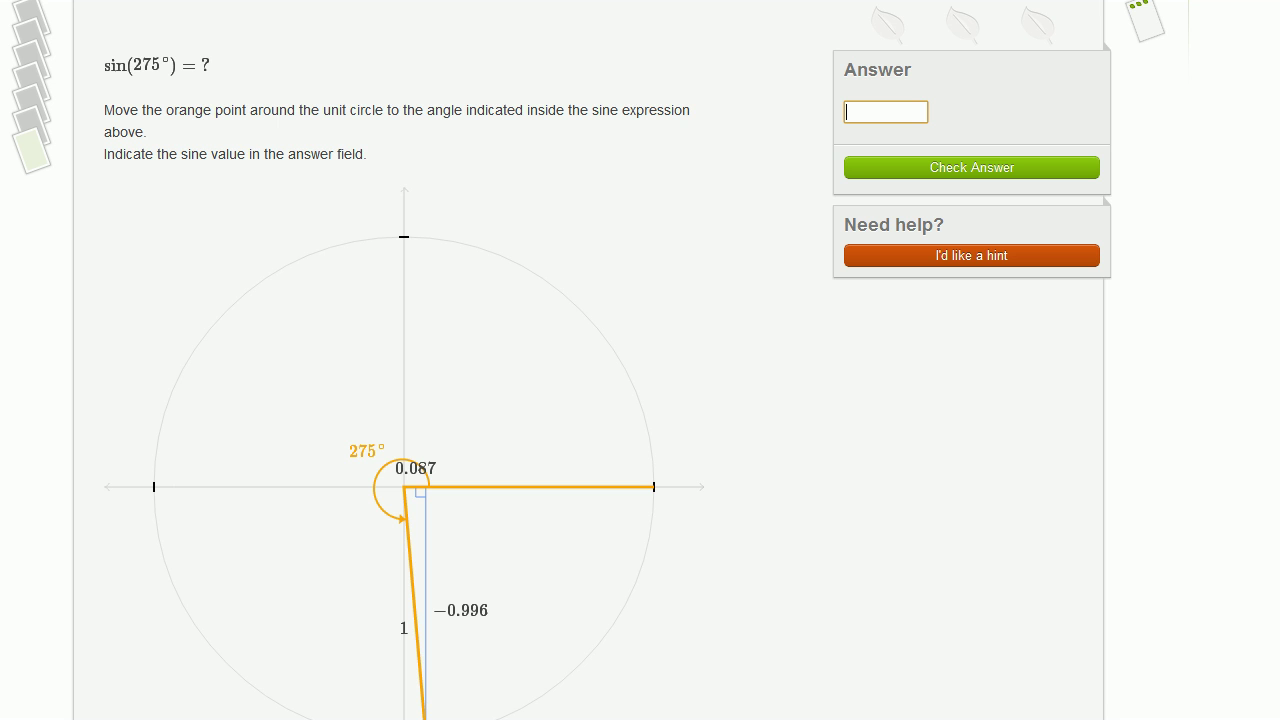
scroll(588, 360, down, 1)
text(-0.996)
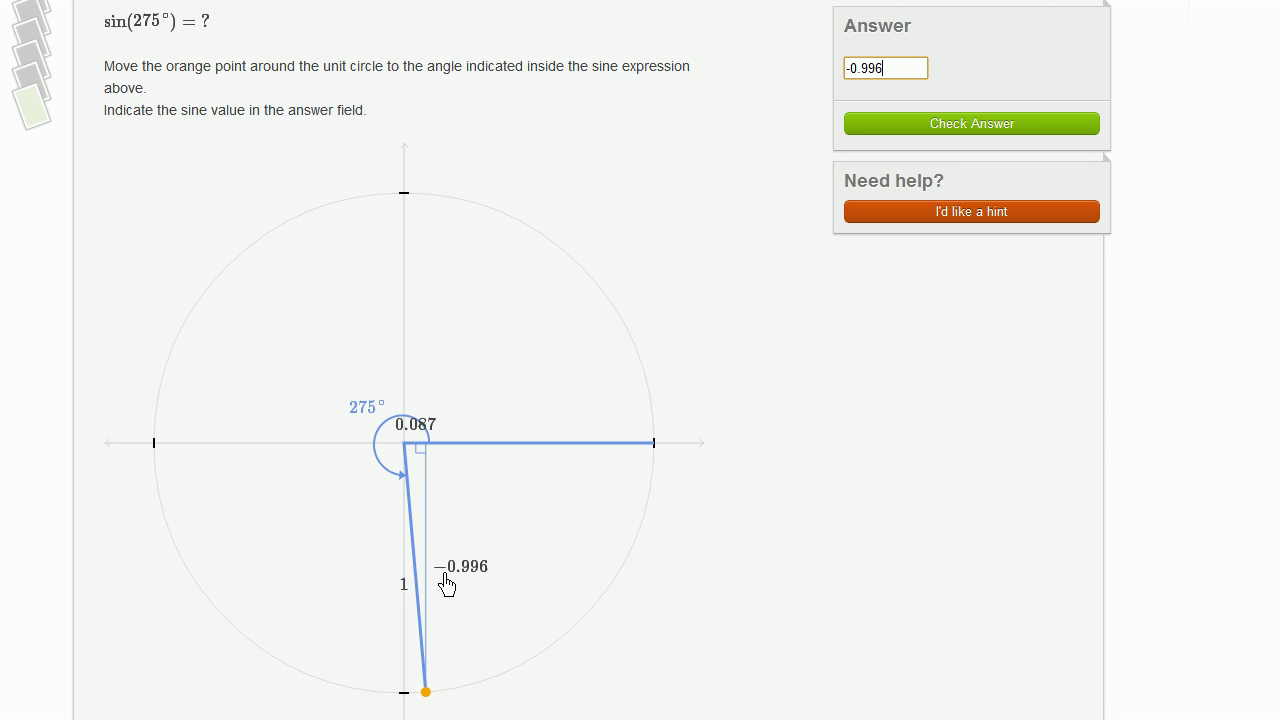
click(885, 130)
click(885, 132)
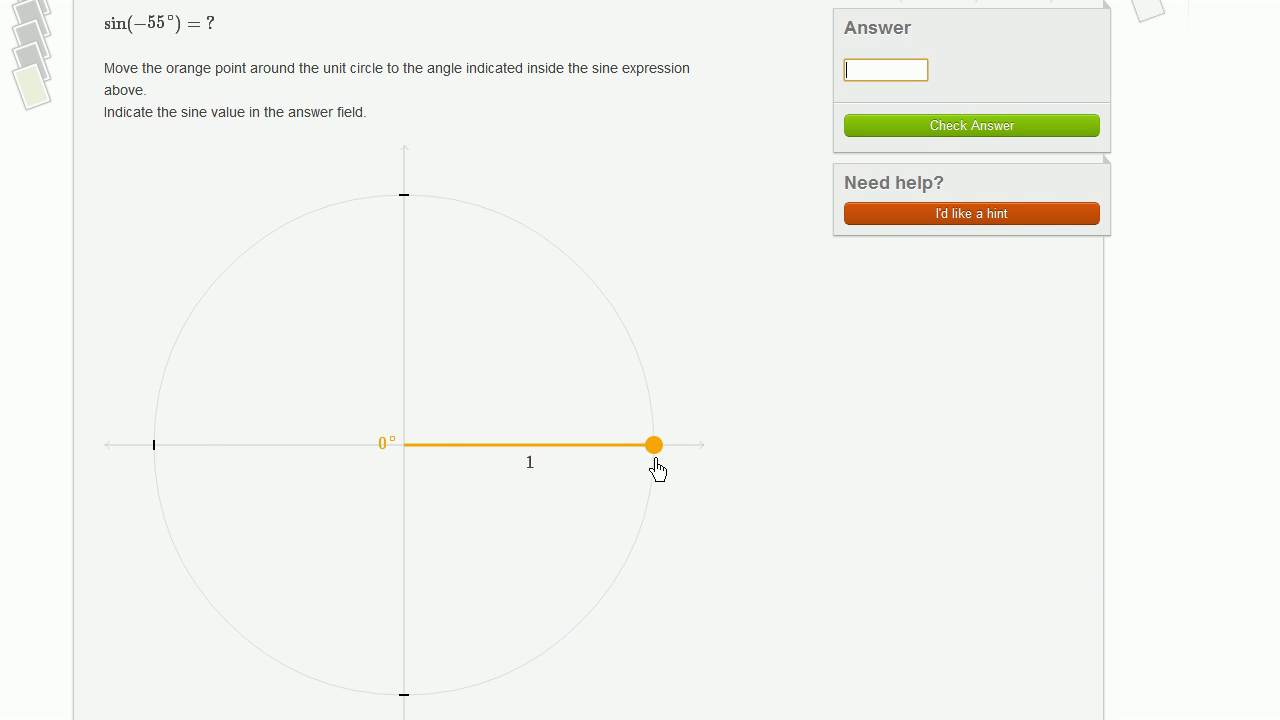
- Rotate the point clockwise to −55°, submit −0.819 for sin(−55°), then advance
mouse_move(654, 450)
mouse_down()
mouse_move(647, 496)
mouse_move(606, 571)
mouse_move(524, 636)
mouse_up()
text(-0.819)
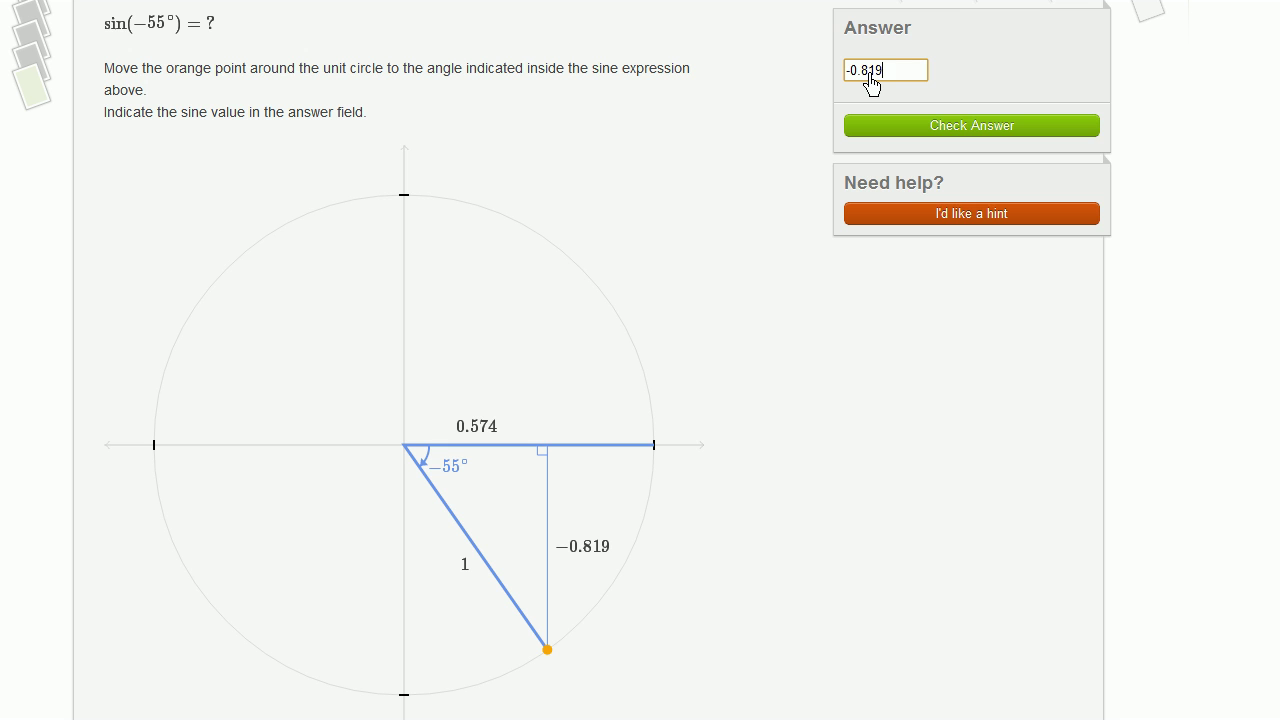
click(870, 128)
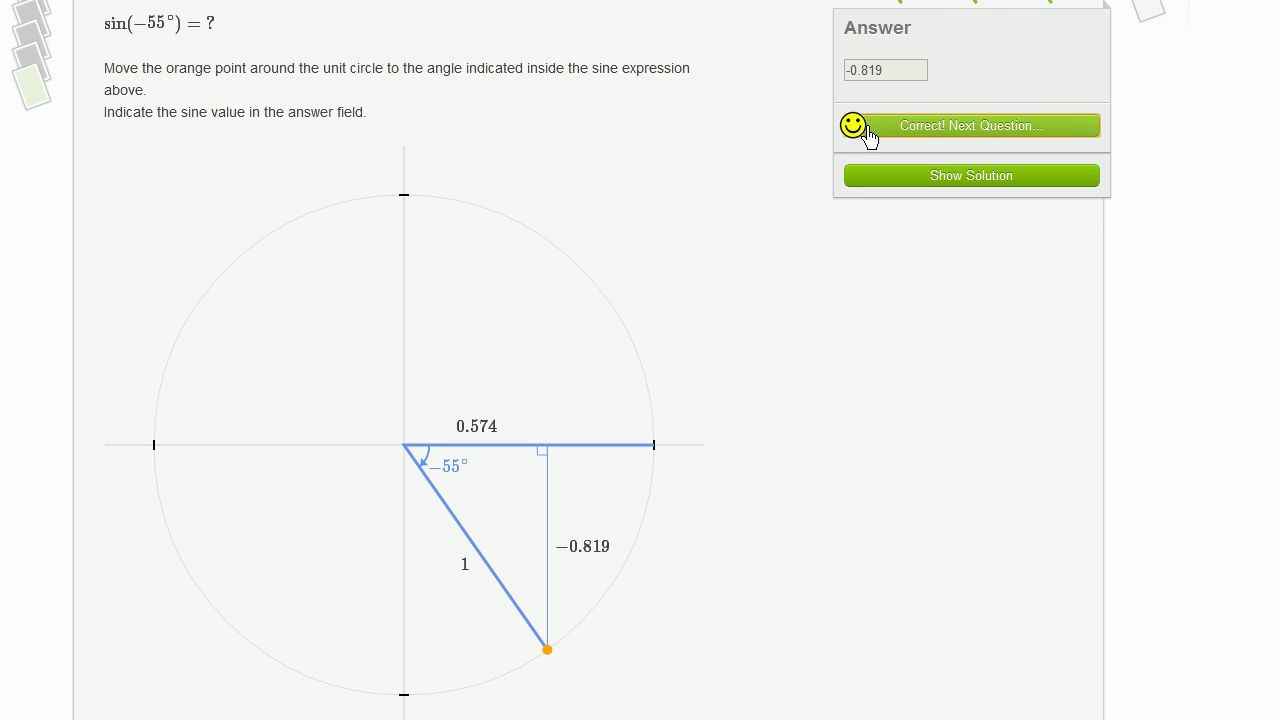
click(868, 128)
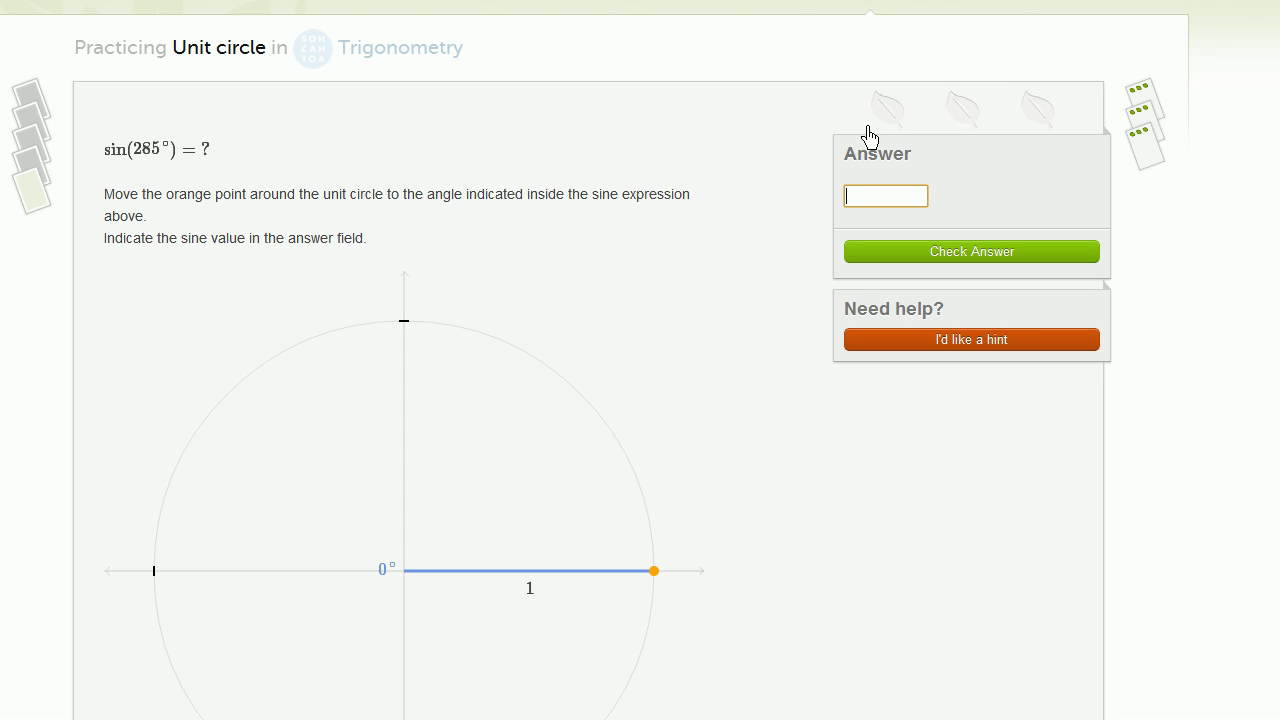
- Rotate the point to 285° and enter −0.966 for sin(285°)
scroll(1134, 414, down, 2)
mouse_move(654, 462)
mouse_down()
mouse_move(593, 340)
mouse_move(469, 222)
mouse_move(251, 503)
mouse_move(505, 597)
mouse_move(444, 614)
mouse_up()
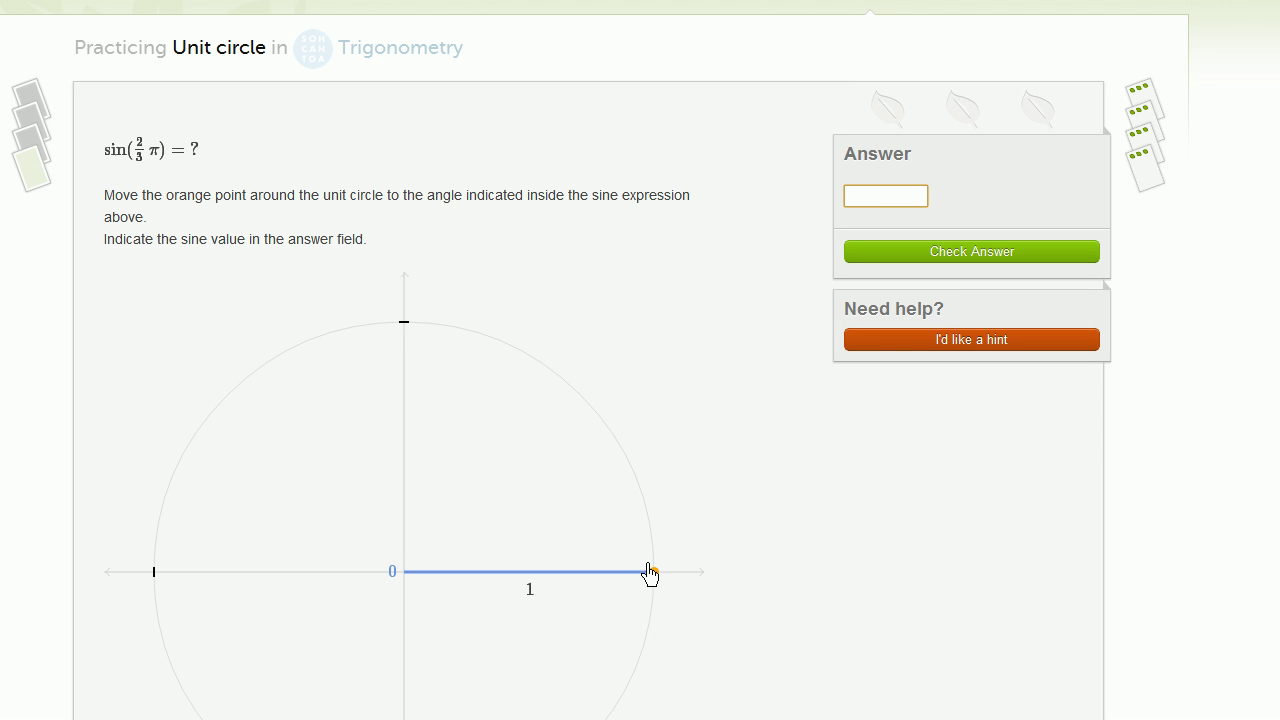
- Rotate the point up to 2π/3 and check 0.866 as sin(2π/3)
mouse_move(656, 571)
mouse_down()
mouse_move(622, 435)
mouse_move(594, 420)
mouse_move(374, 409)
mouse_move(298, 421)
mouse_move(305, 410)
mouse_up()
text(0.866)
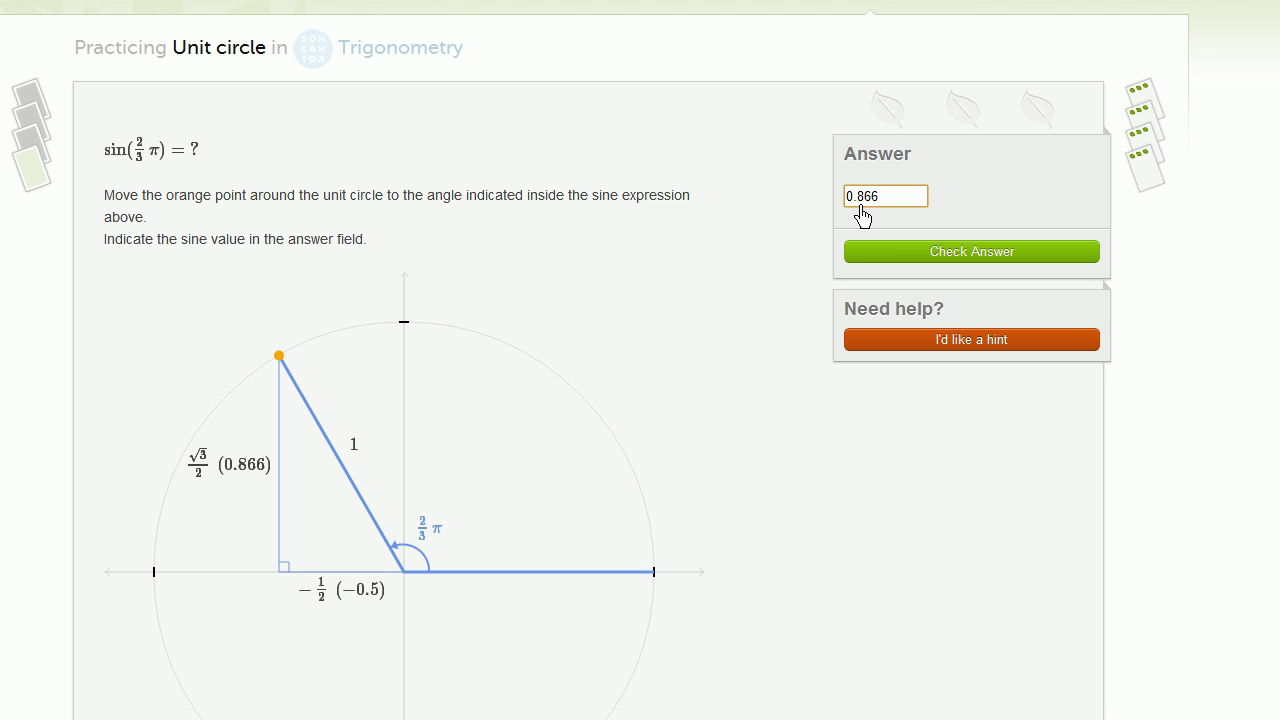
click(880, 251)
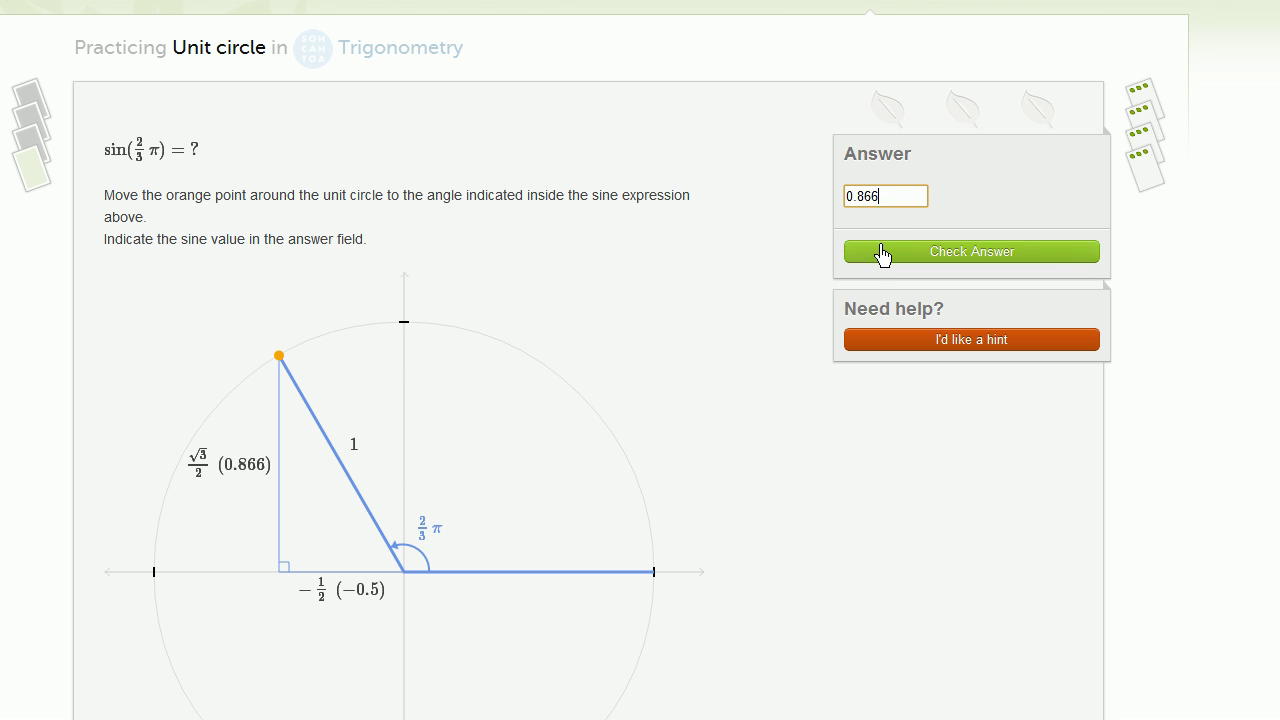
- Rotate the point to 15°, submit 0.259 for sin(15°), and advance to cos(2π)
click(906, 260)
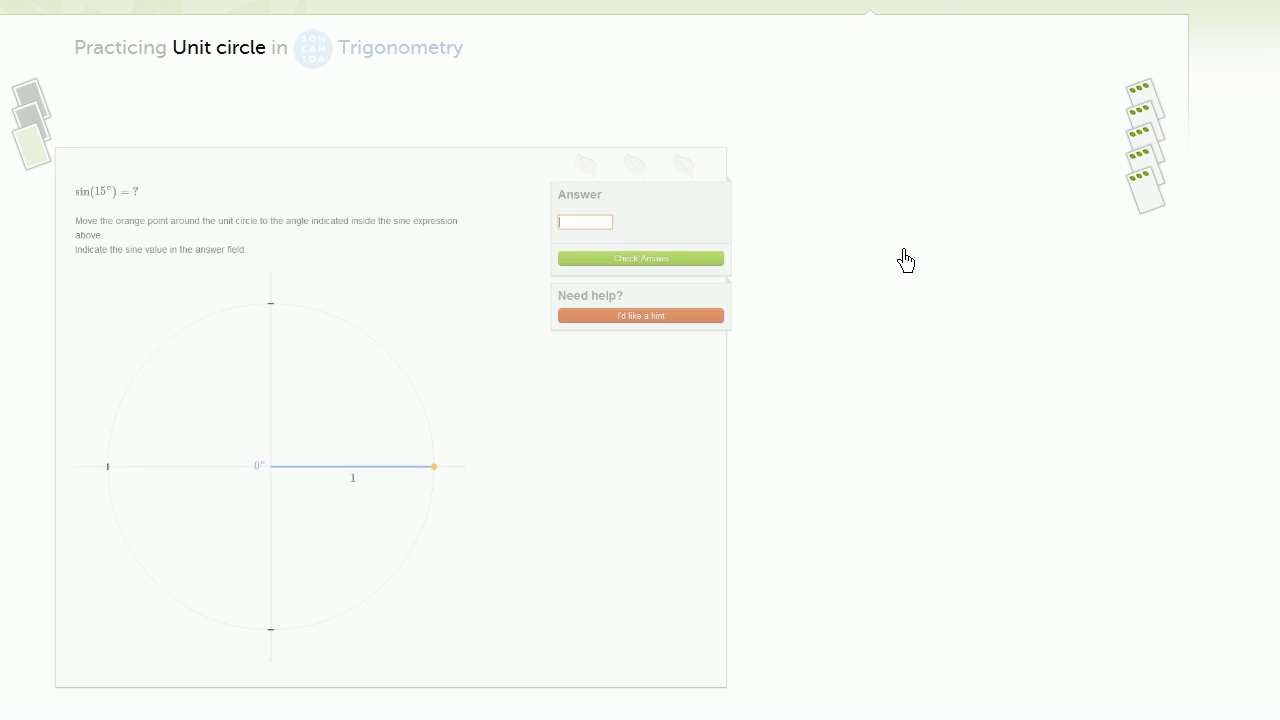
mouse_move(630, 572)
mouse_down()
mouse_move(650, 556)
mouse_move(642, 524)
mouse_up()
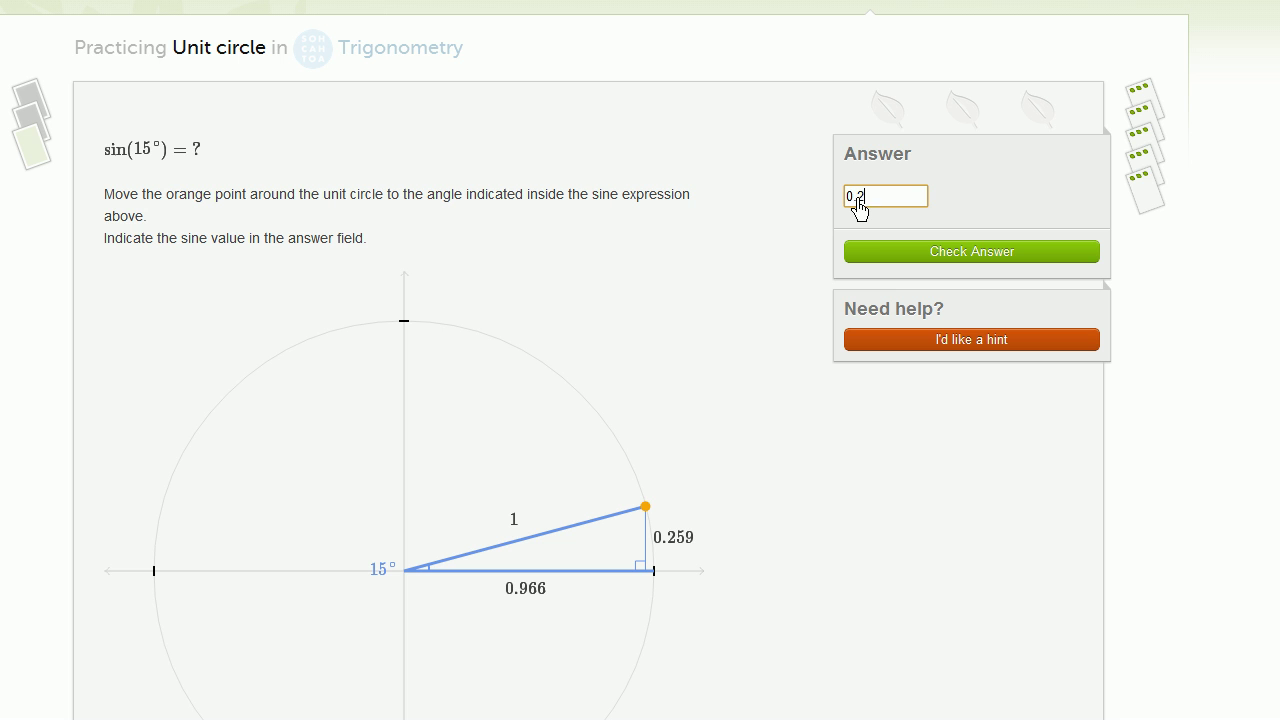
click(876, 256)
click(876, 256)
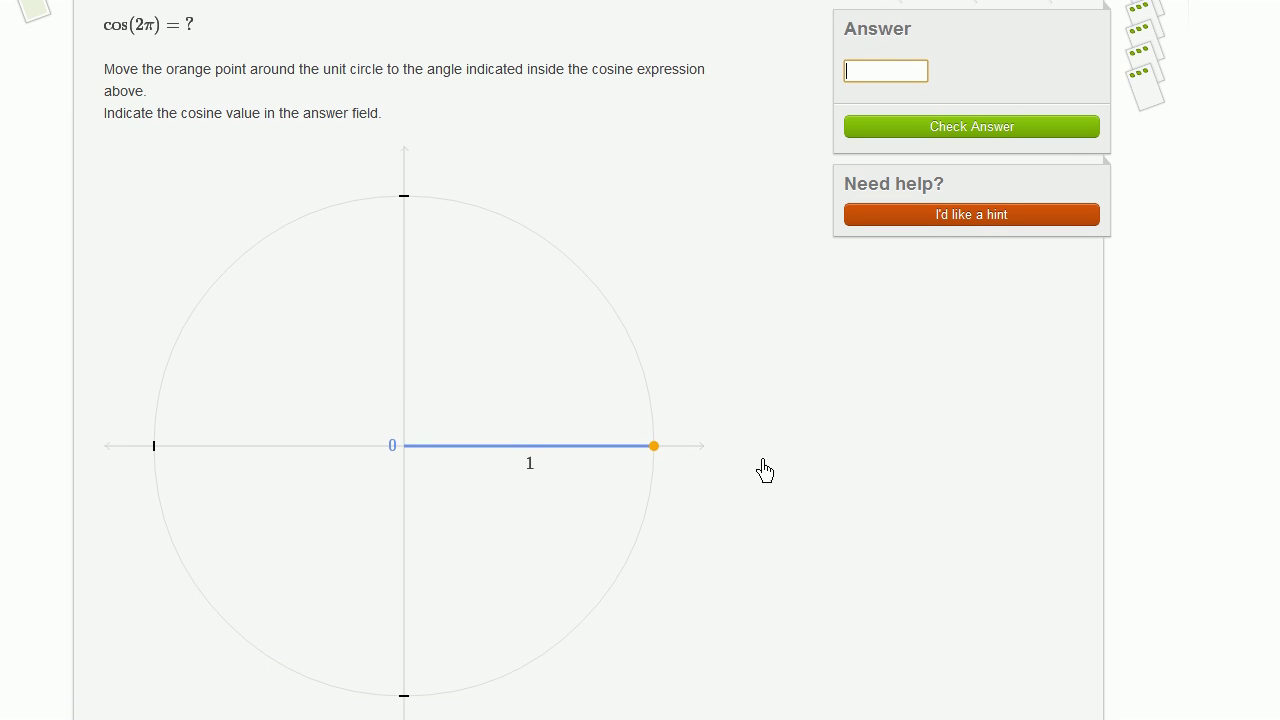
- Drag the point a full turn to 2π and answer 1 for cos(2π)
mouse_move(656, 448)
mouse_down()
mouse_move(609, 307)
mouse_move(526, 249)
mouse_move(349, 269)
mouse_move(263, 409)
mouse_move(378, 582)
mouse_move(563, 571)
mouse_move(574, 517)
mouse_move(629, 491)
mouse_move(652, 461)
mouse_up()
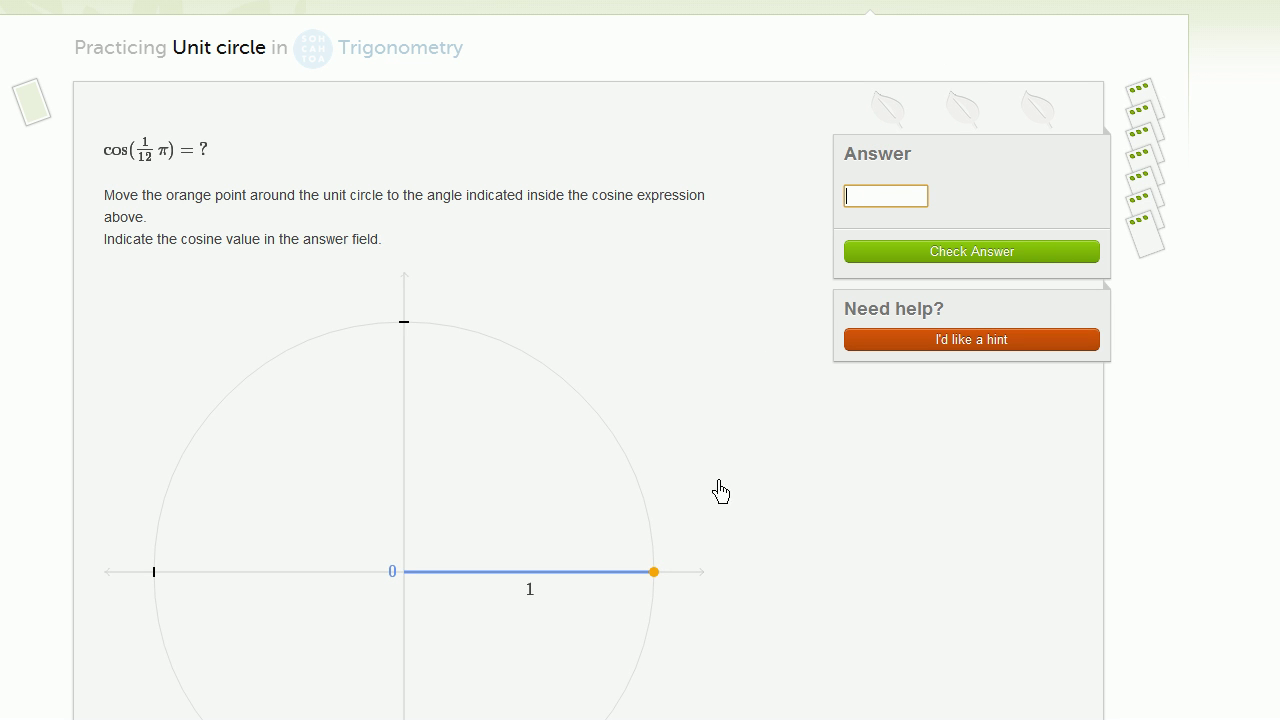
- Rotate the point up to π/12 and check 0.966 as cos(π/12)
drag(653, 579, 656, 516)
text(0.966)
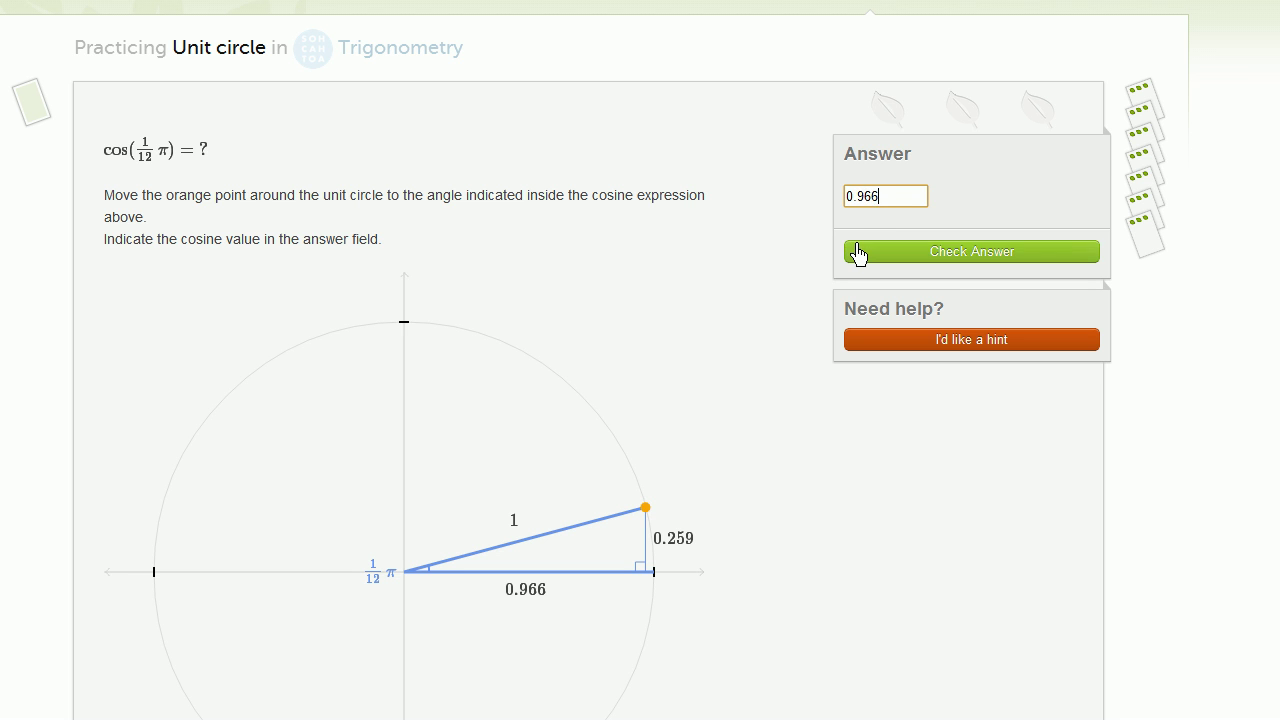
click(857, 251)
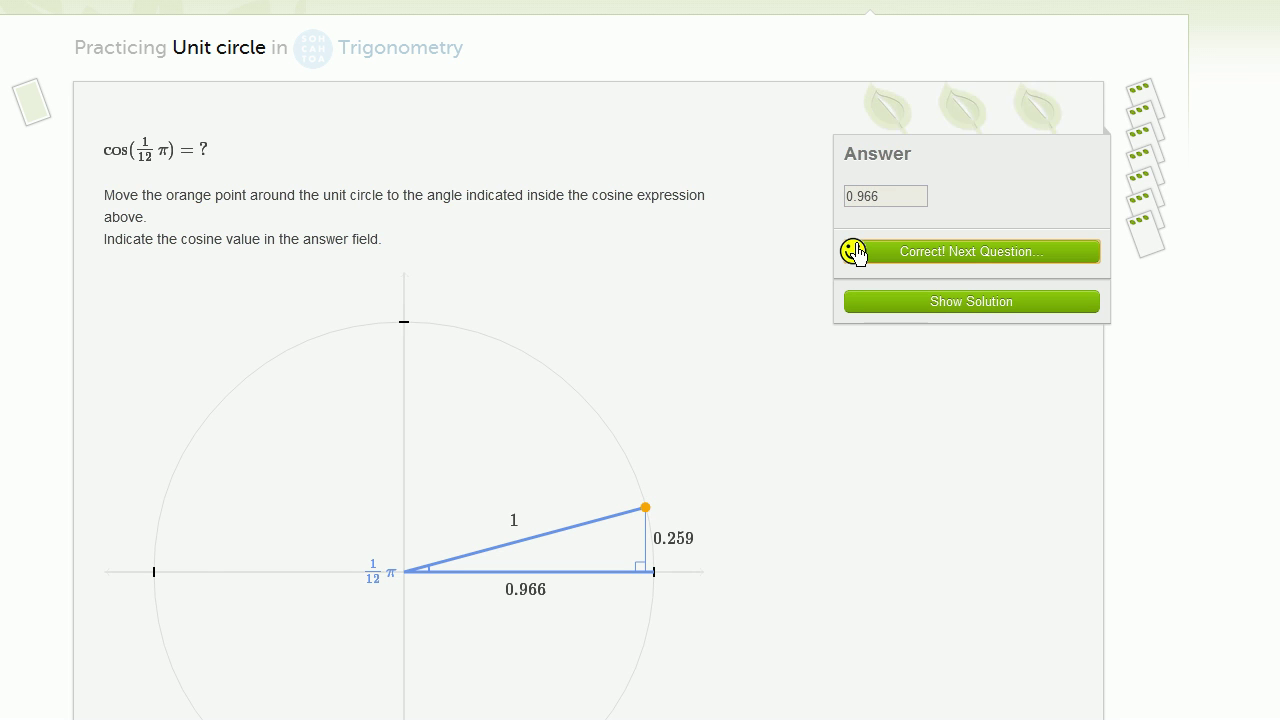